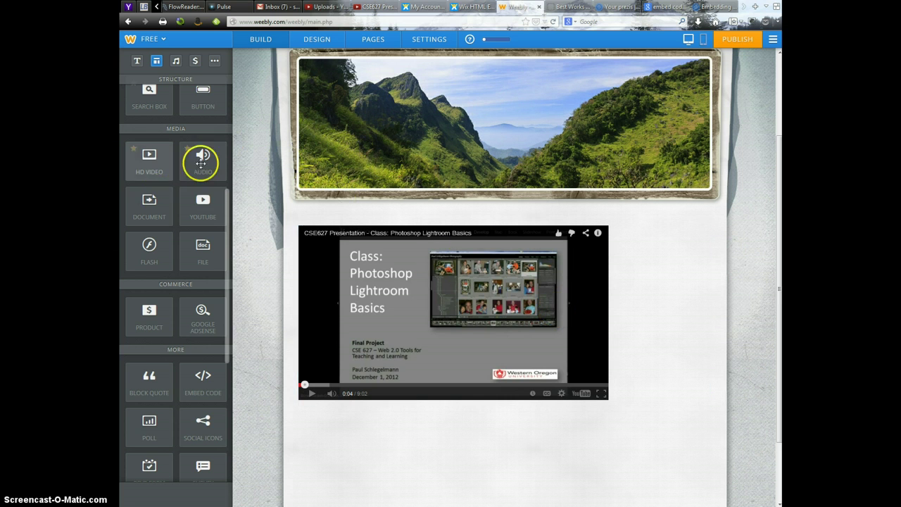
left_click_drag(186, 244, 192, 236)
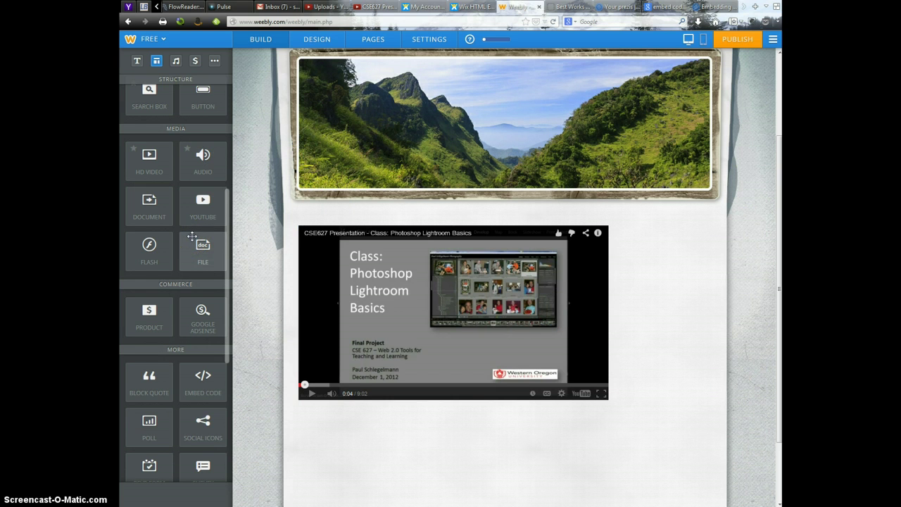
left_click(202, 211)
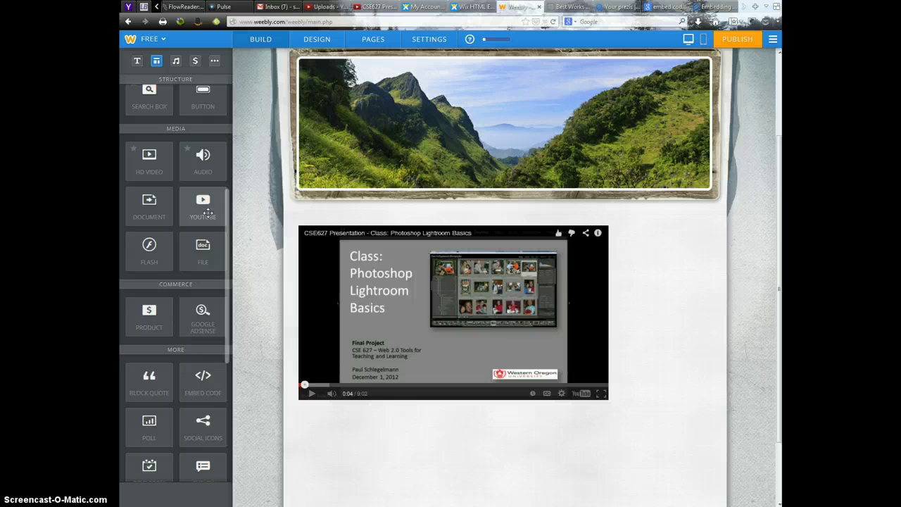
left_click(203, 212)
left_click(203, 377)
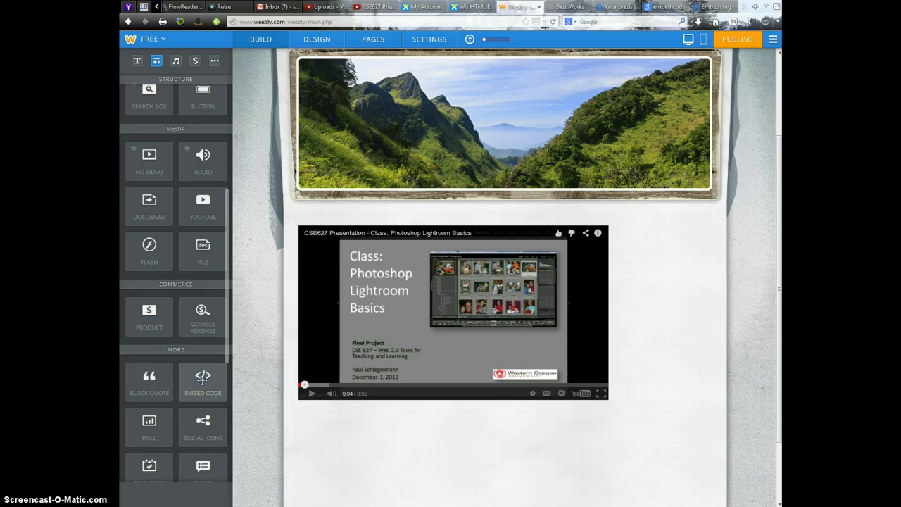
Try to add an Embed Code element below the video on the Best Works page.
left_click_drag(203, 377, 519, 474)
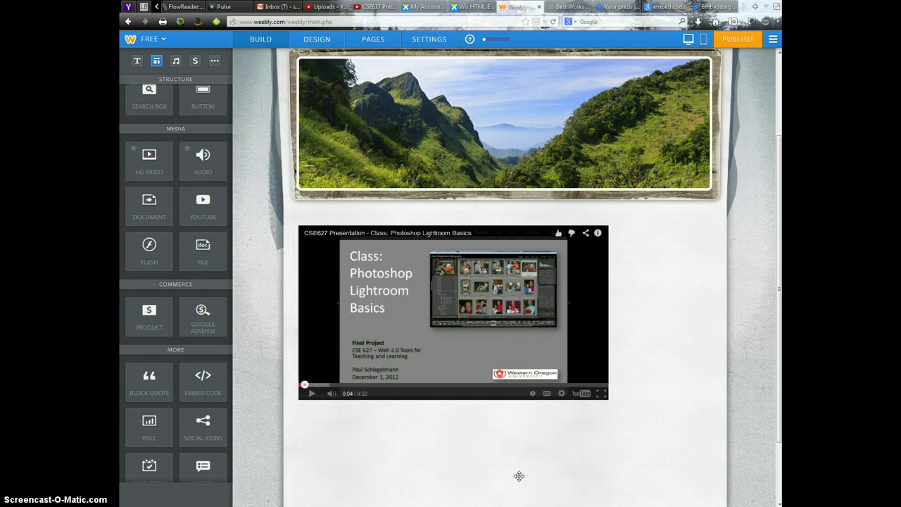
scroll(680, 423, "down", 2)
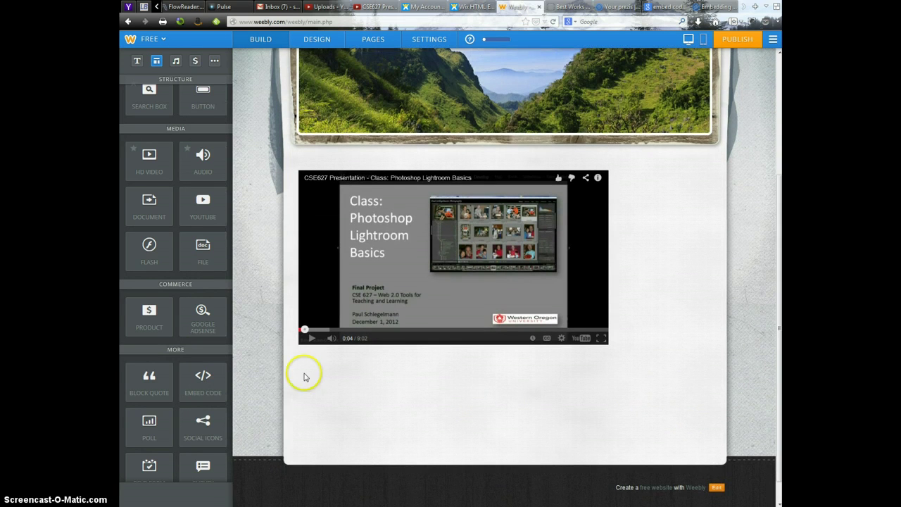
left_click_drag(212, 376, 511, 419)
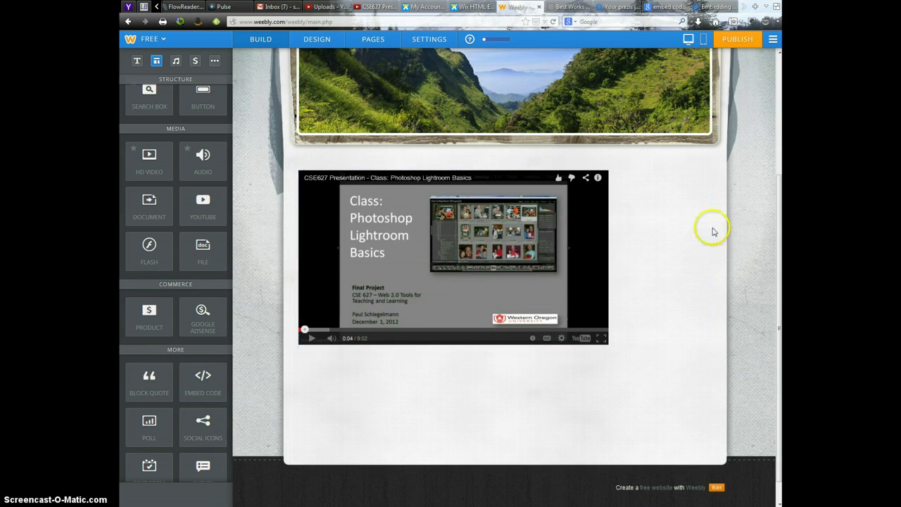
Open the About Me page and add an Embed Code element to its empty content area.
scroll(643, 161, "up", 3)
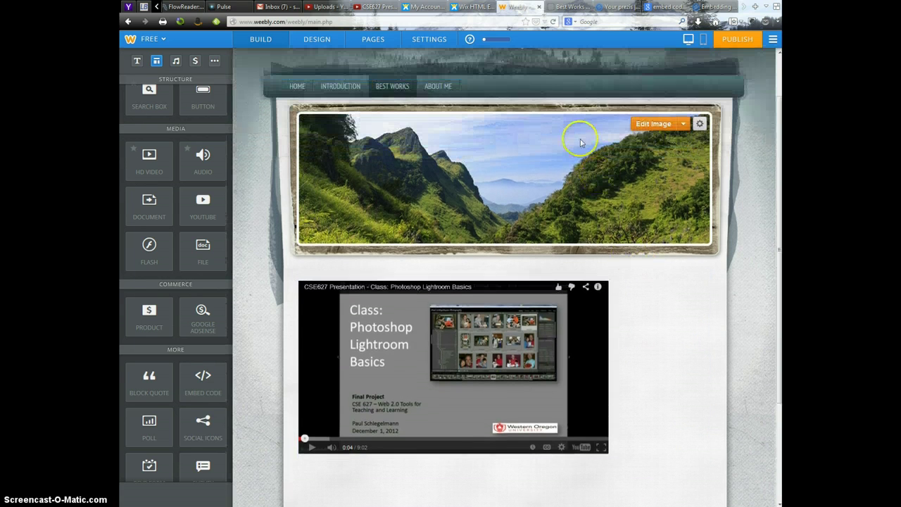
left_click(425, 88)
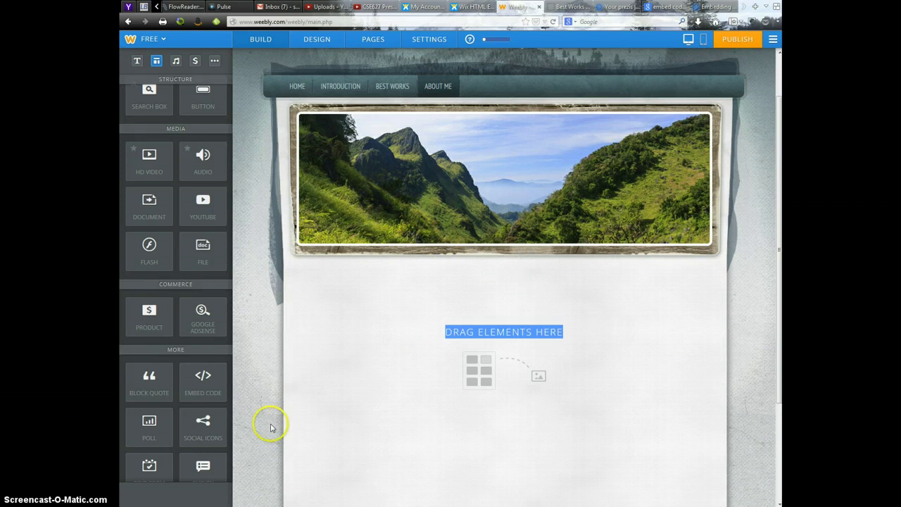
left_click_drag(203, 384, 536, 369)
left_click(537, 373)
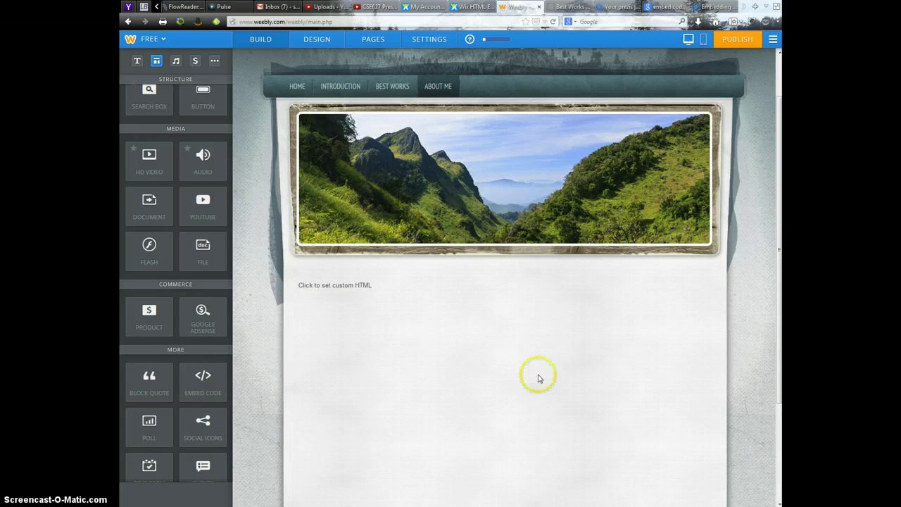
left_click(359, 297)
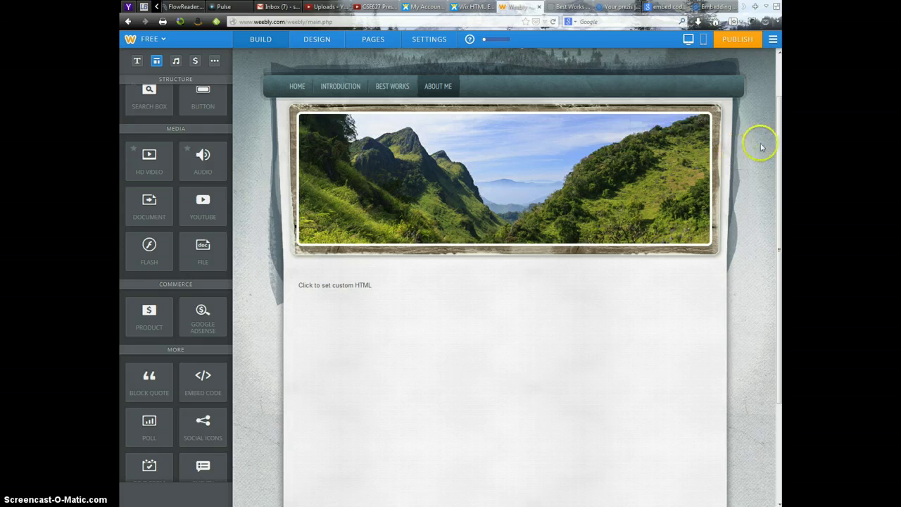
Switch to Prezi and open the presentation "Discovering Important Plants and Animals in the Mountain View Wetlands".
left_click(615, 7)
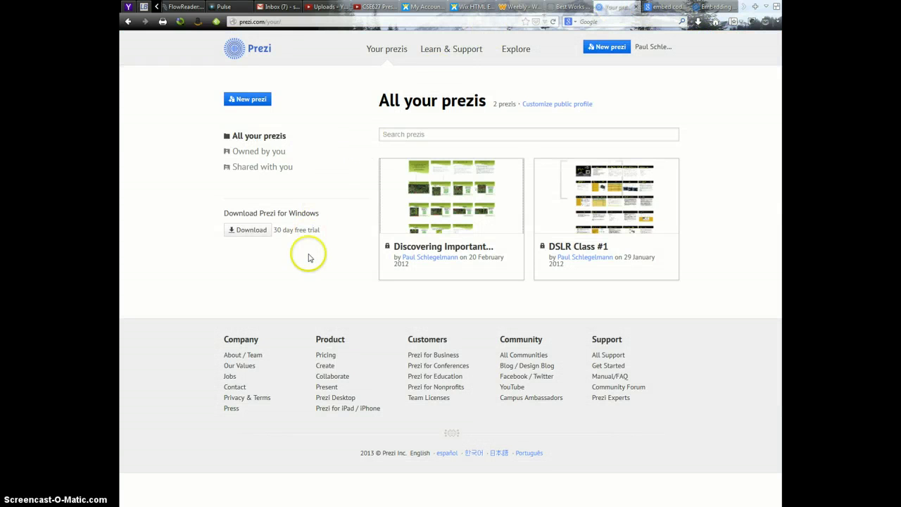
mouse_move(577, 197)
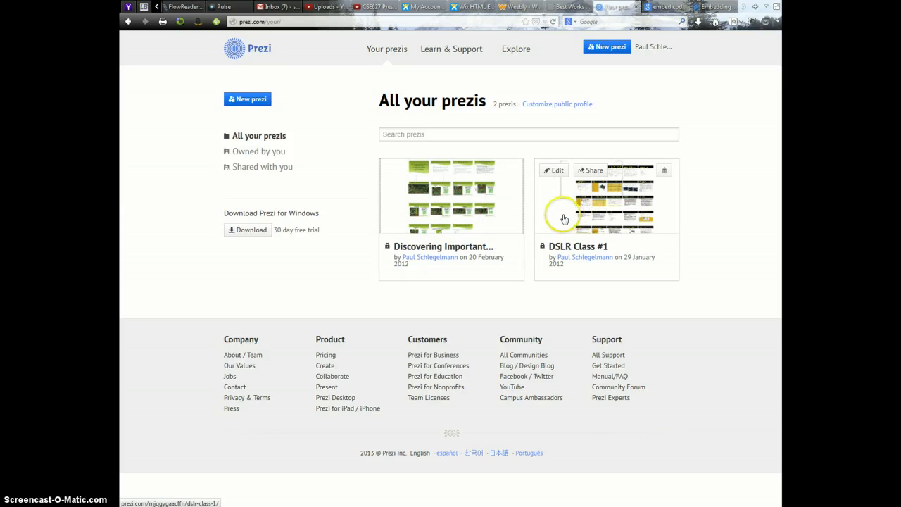
mouse_move(507, 215)
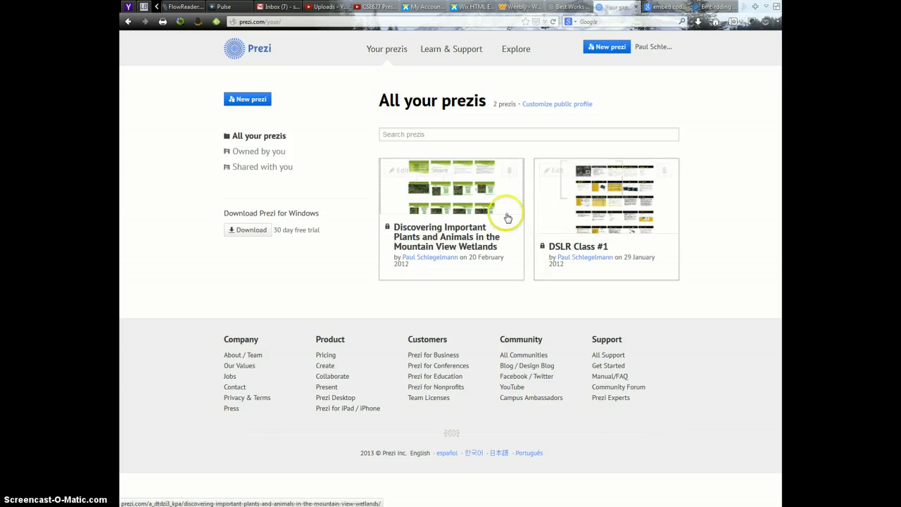
left_click(439, 193)
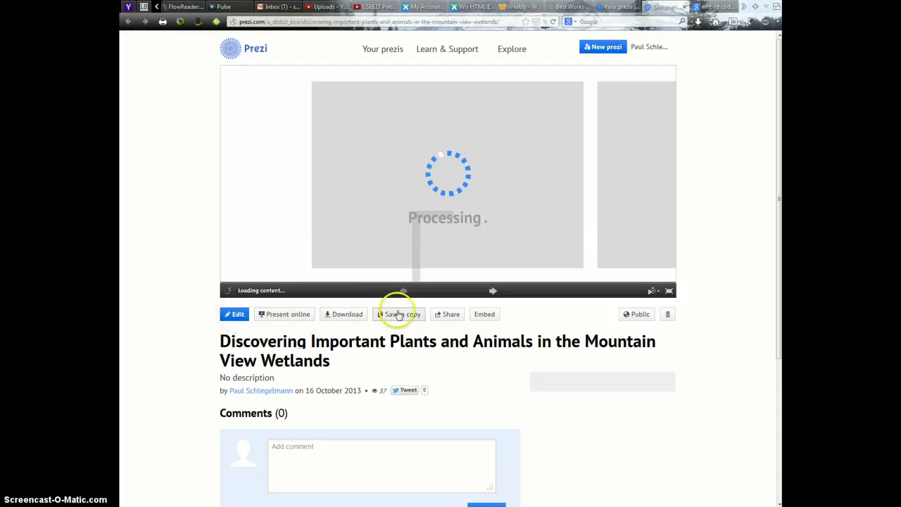
Open the prezi's embed options and copy its embed code at 550 by 400 pixels to the clipboard.
left_click(484, 315)
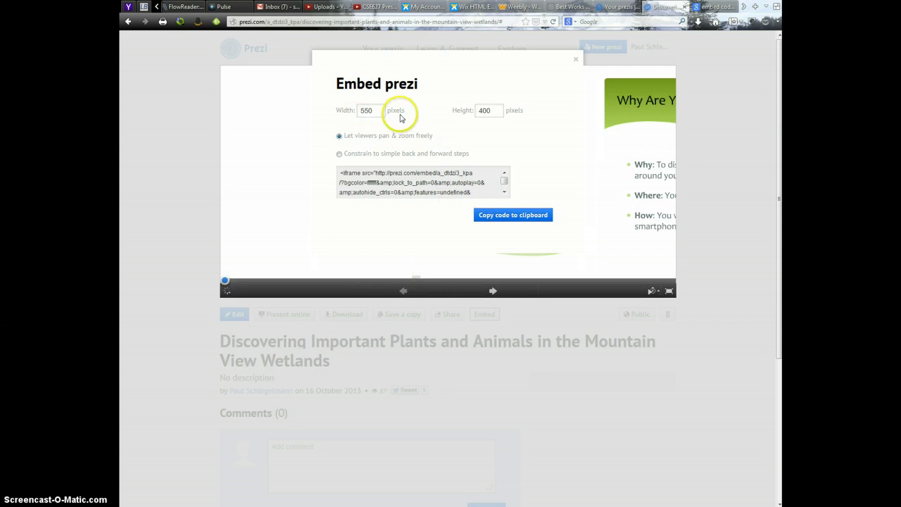
left_click(489, 114)
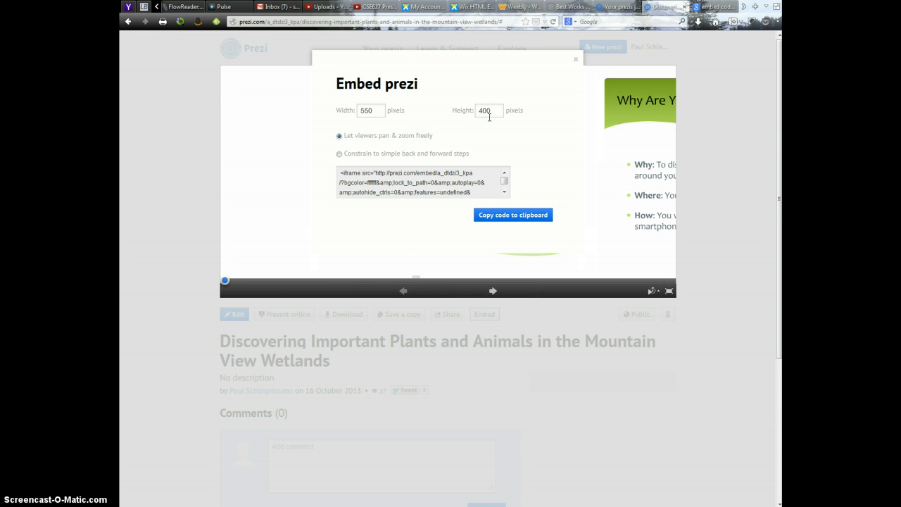
left_click_drag(488, 118, 518, 219)
left_click(489, 113)
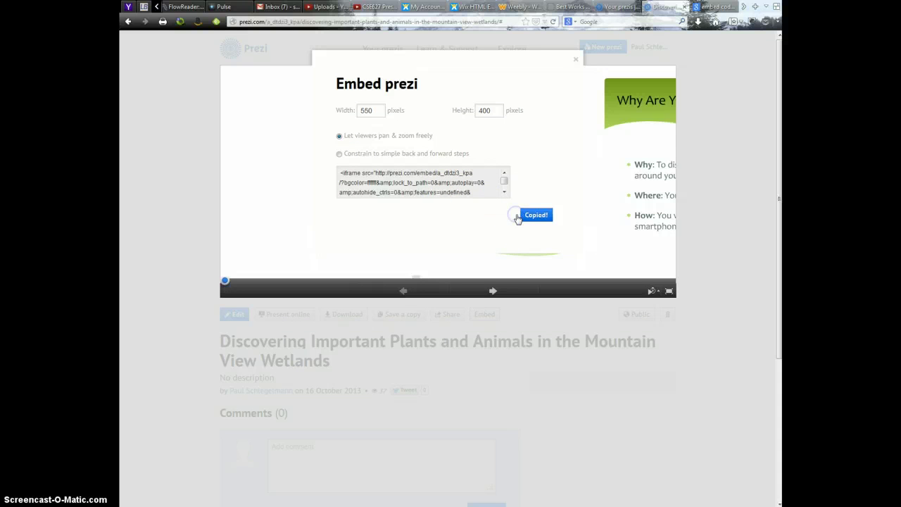
left_click(534, 217)
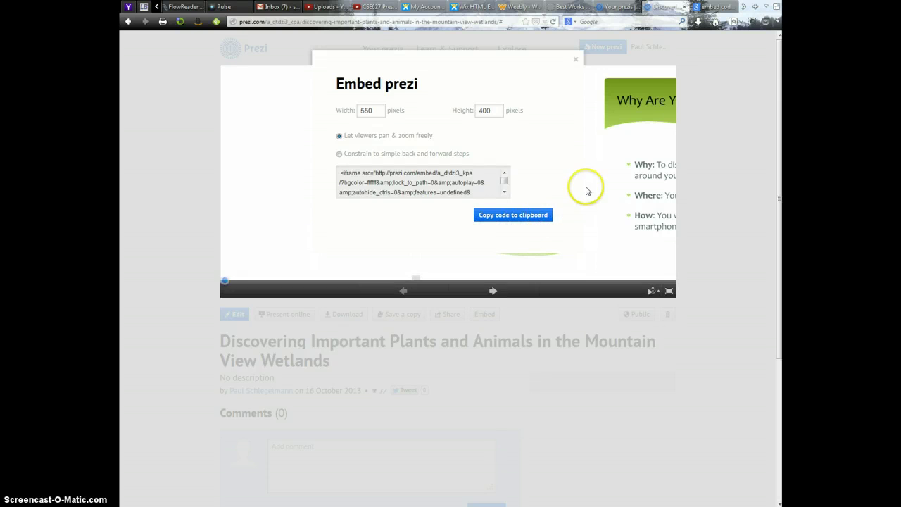
Return to the Weebly editor and replace the custom HTML placeholder on the About Me page with the copied Prezi embed code.
left_click(571, 7)
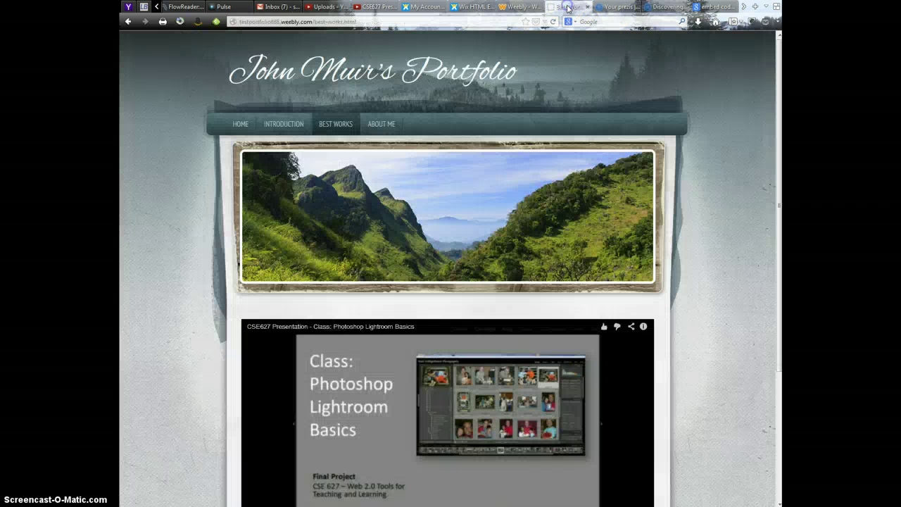
left_click(514, 8)
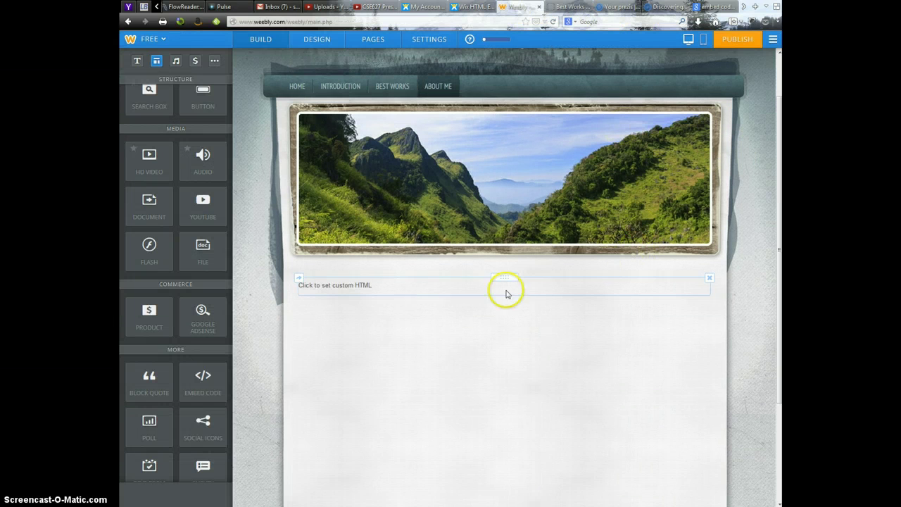
left_click(387, 284)
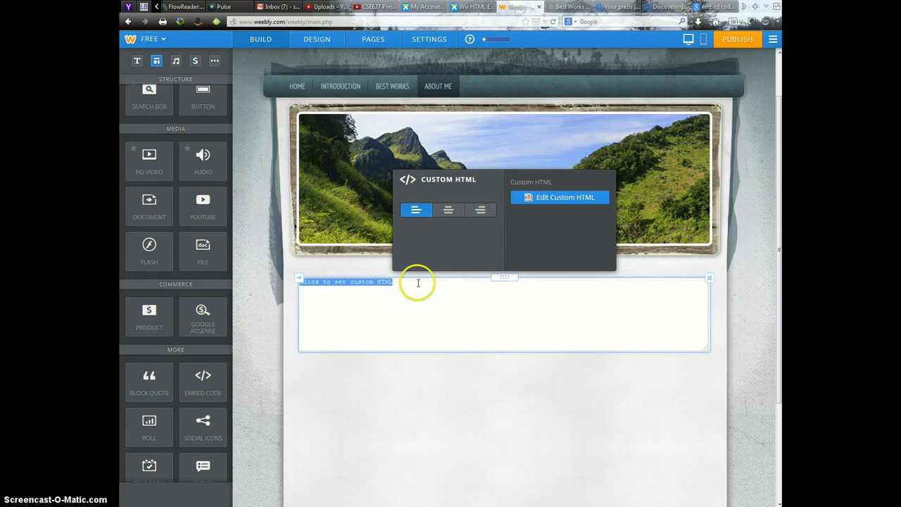
key("BackSpace")
left_click(362, 288)
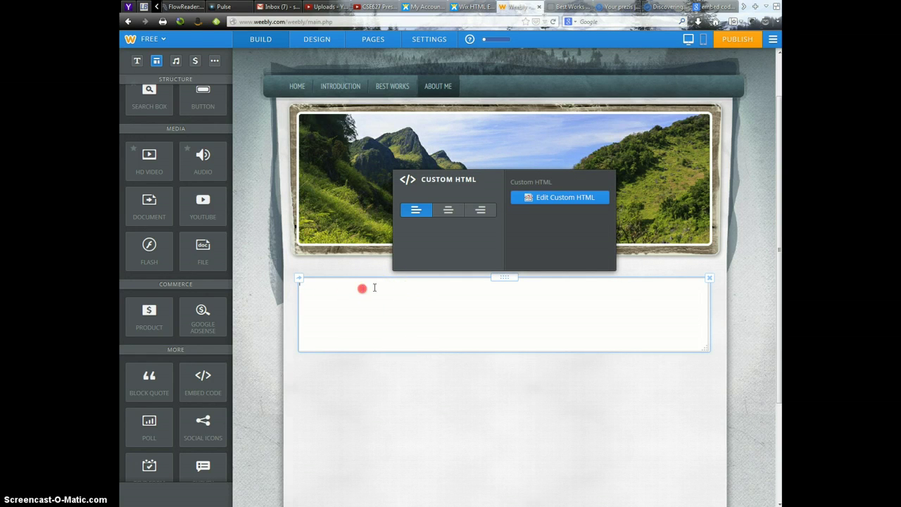
right_click(375, 288)
left_click(394, 339)
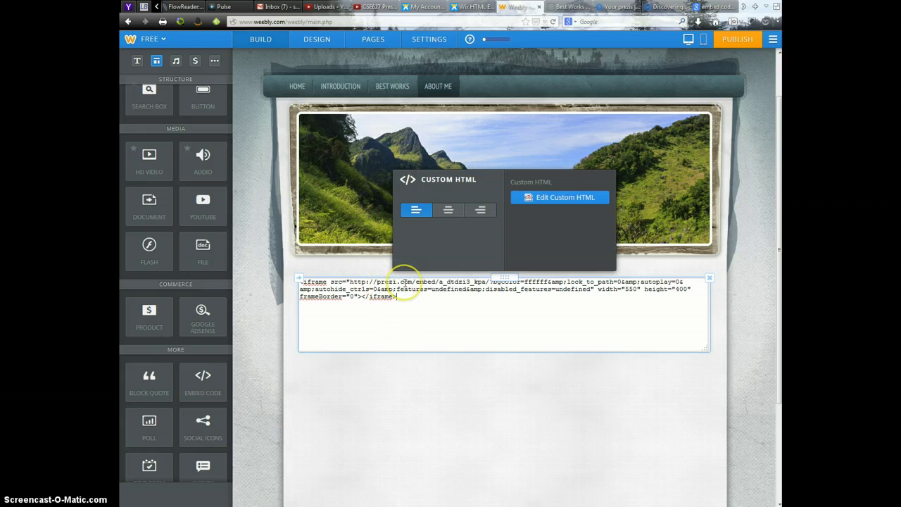
left_click(539, 241)
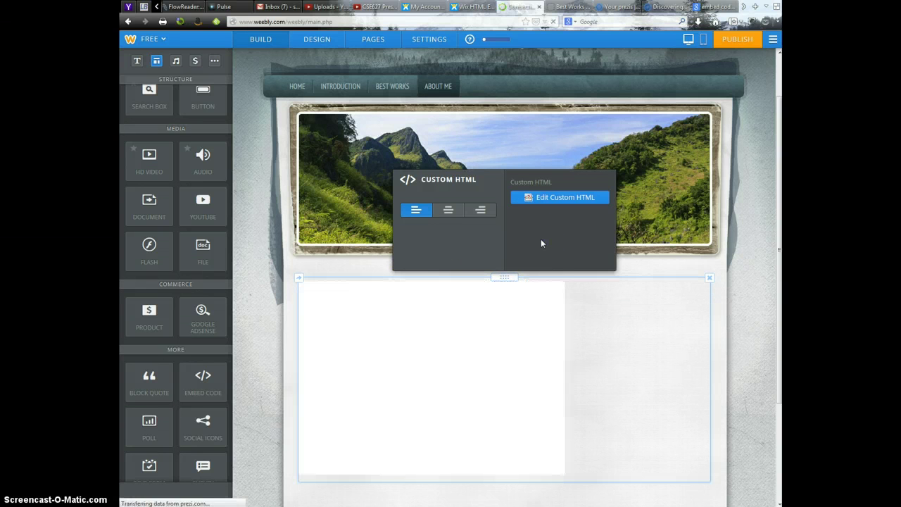
left_click(543, 245)
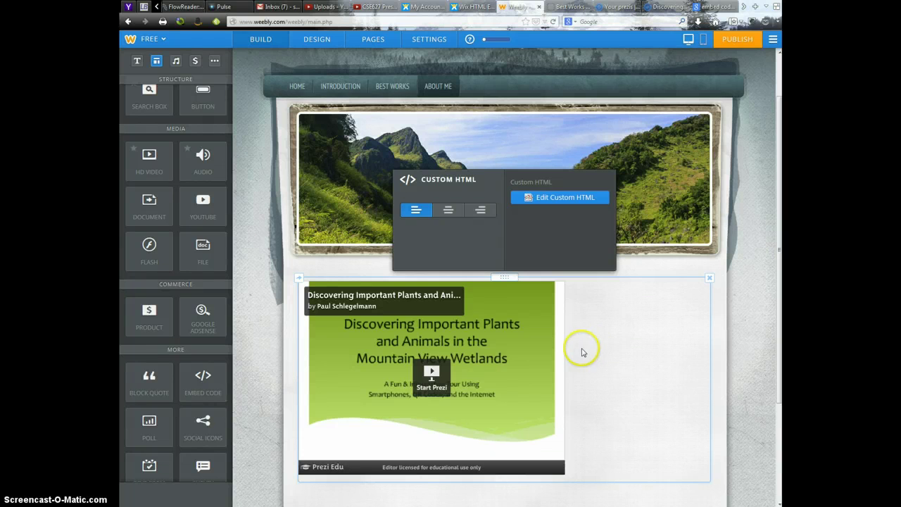
Start the embedded prezi on the page and dismiss the custom HTML settings.
left_click(432, 375)
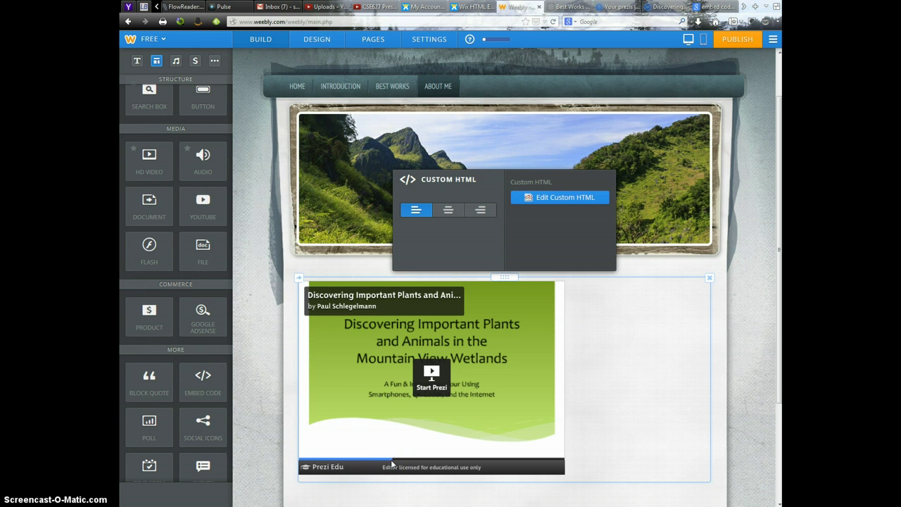
left_click_drag(394, 464, 421, 462)
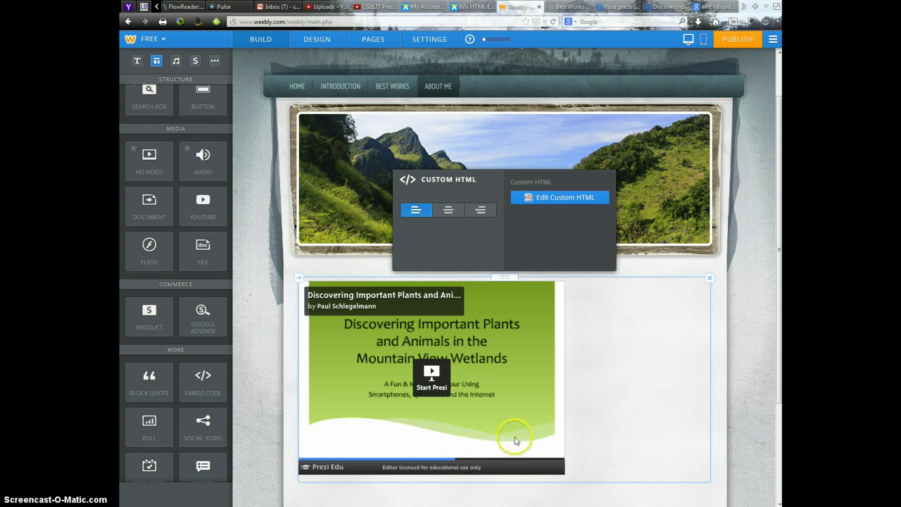
left_click(642, 398)
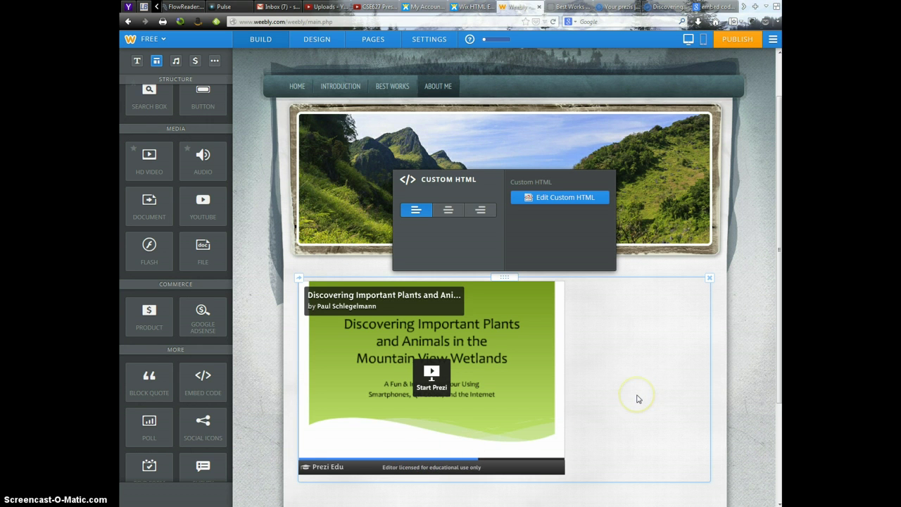
left_click(749, 347)
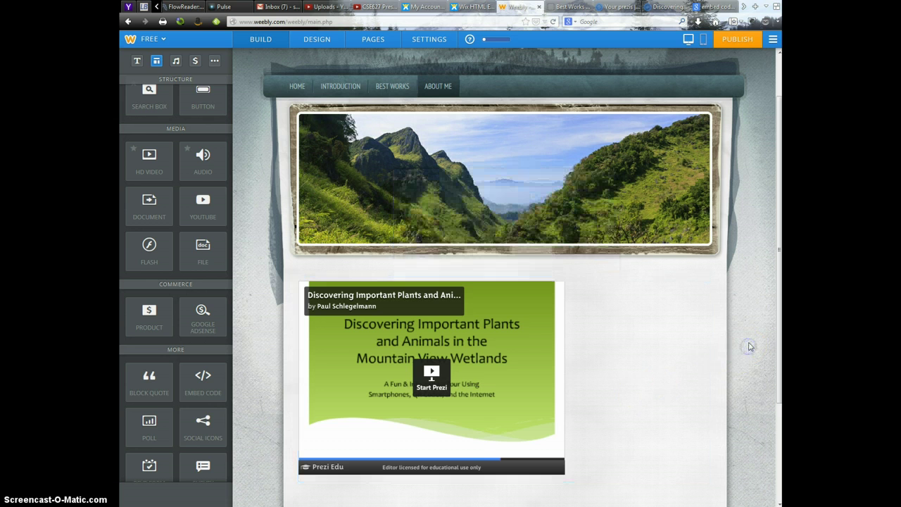
Advance the embedded prezi through its first slides to "Tools You Will Use".
mouse_move(460, 227)
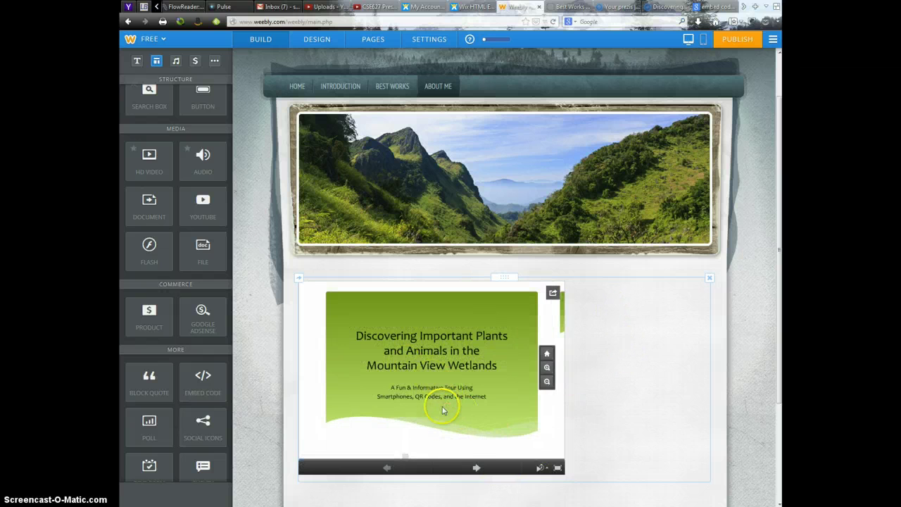
left_click(476, 466)
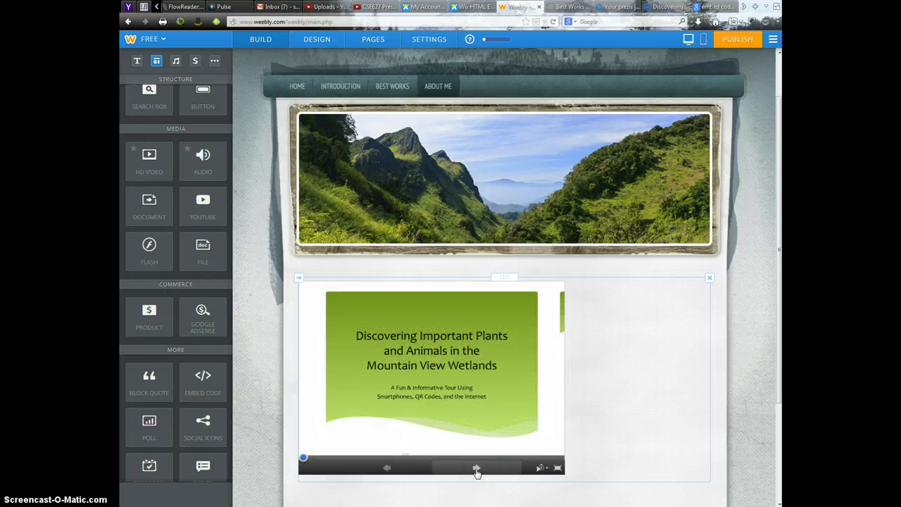
left_click(476, 469)
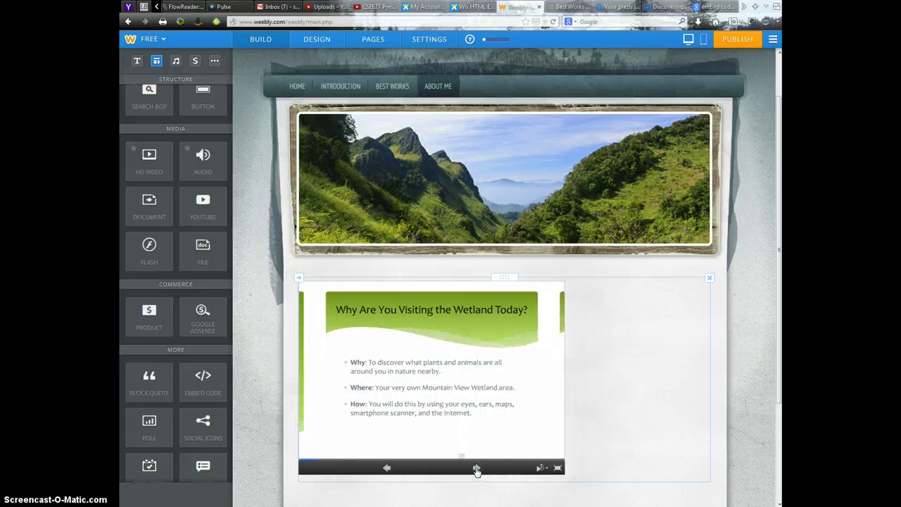
left_click(477, 469)
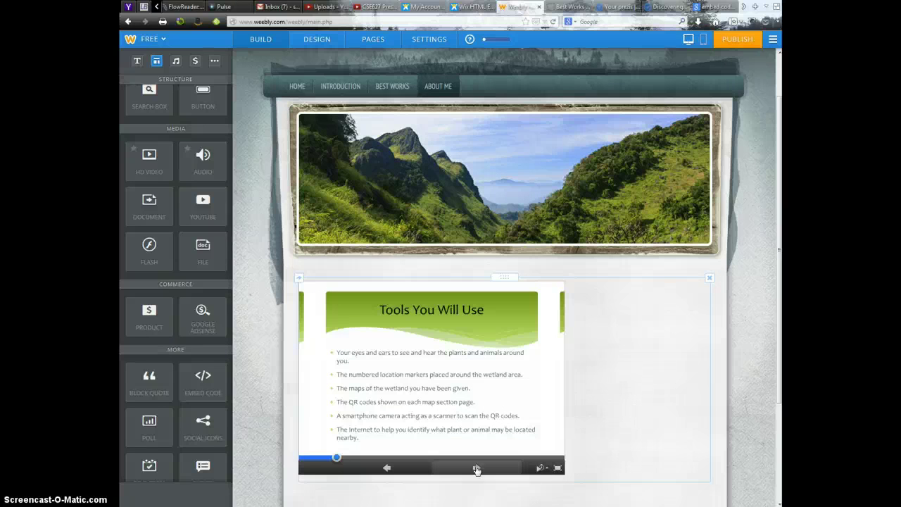
left_click(476, 469)
Reopen the custom HTML element that holds the prezi for editing.
left_click(200, 385)
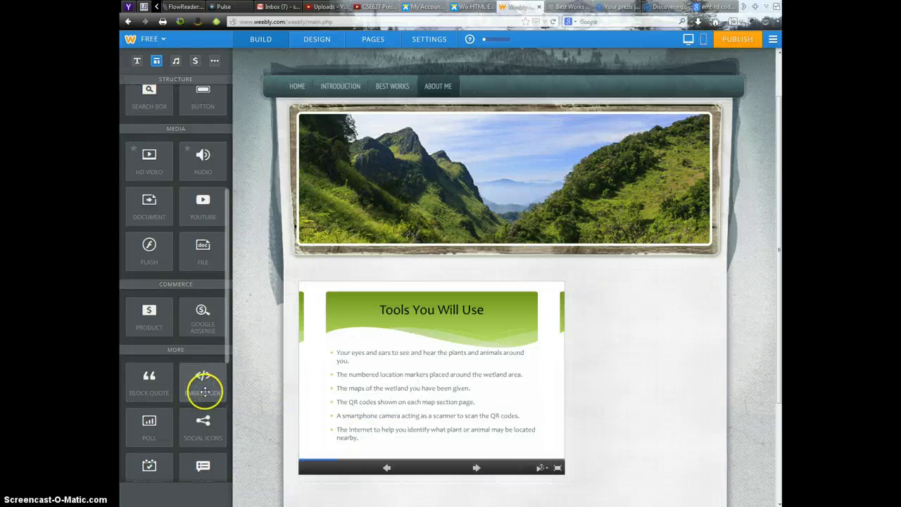
mouse_move(554, 407)
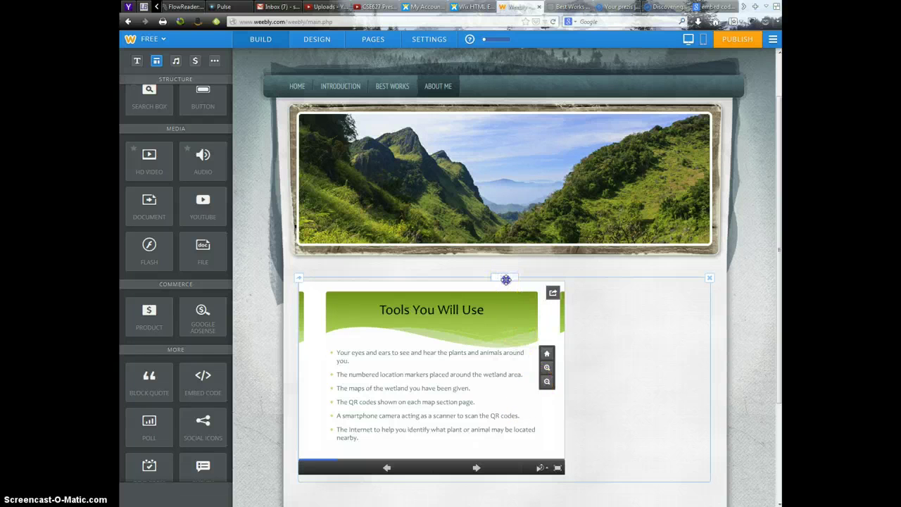
left_click(595, 346)
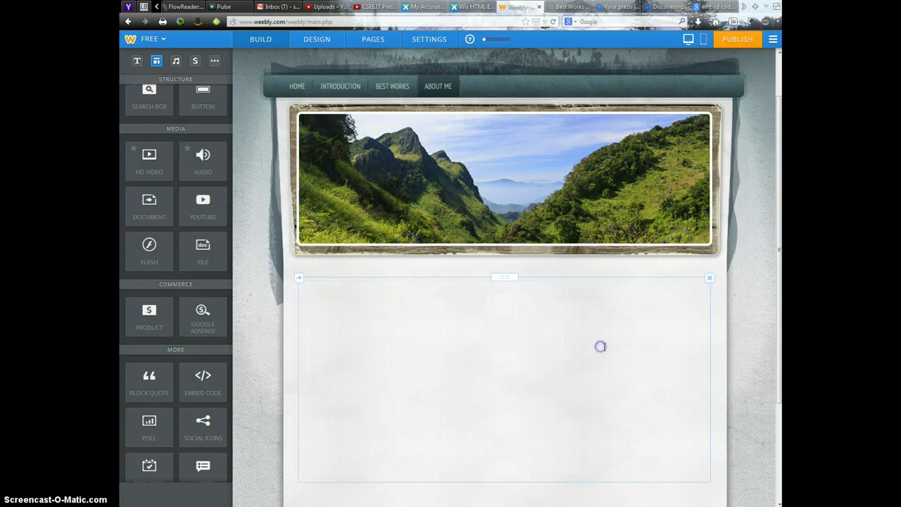